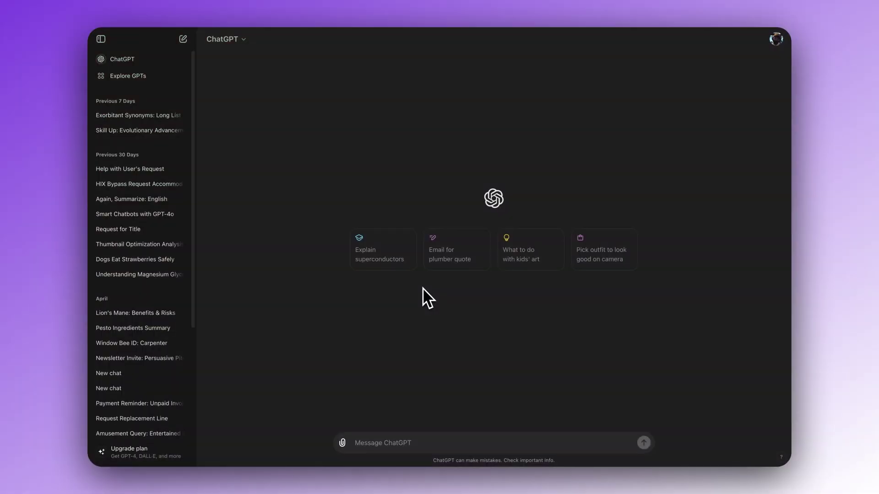
Open ChatGPT's Upgrade your plan dialog and highlight the Create and use custom GPTs feature.
click(147, 439)
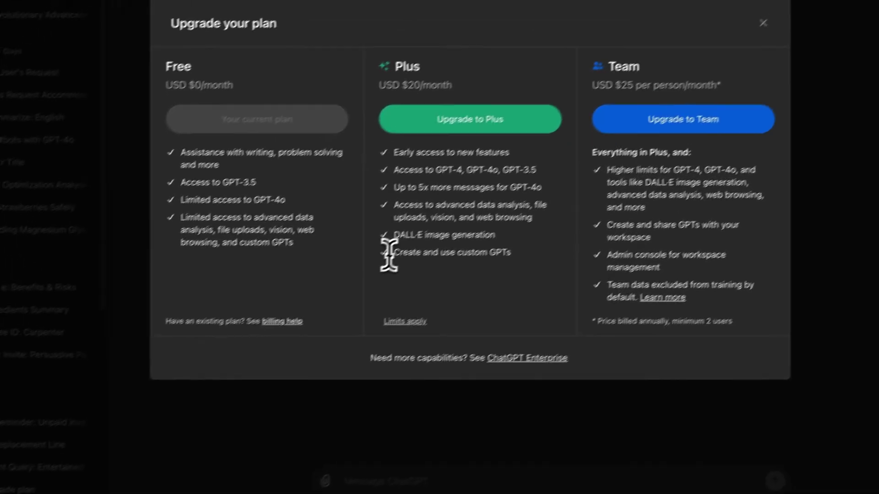
drag(388, 255, 520, 253)
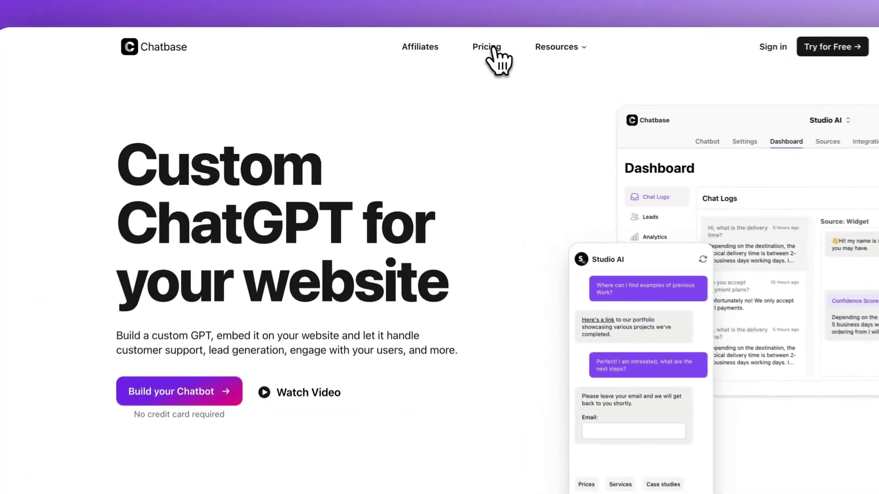
Review Chatbase's pricing tiers, from the $0 Free plan to the $399 Unlimited plan.
click(443, 42)
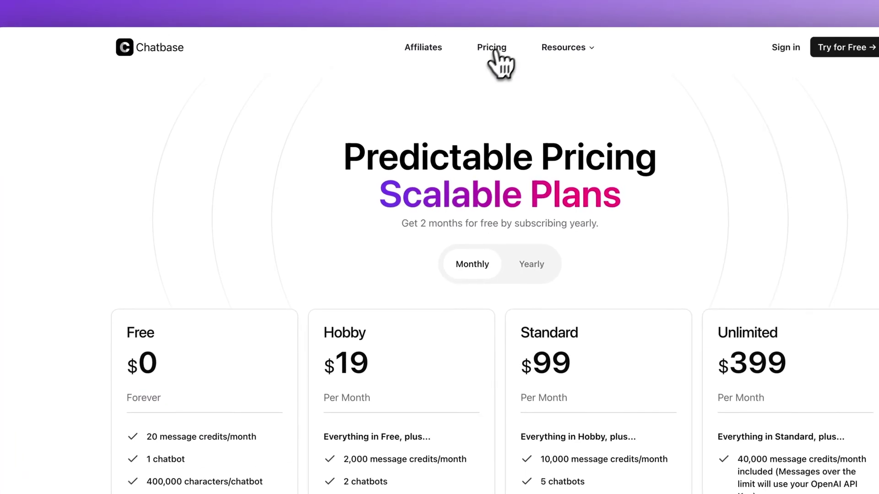
scroll(259, 302, down, 2)
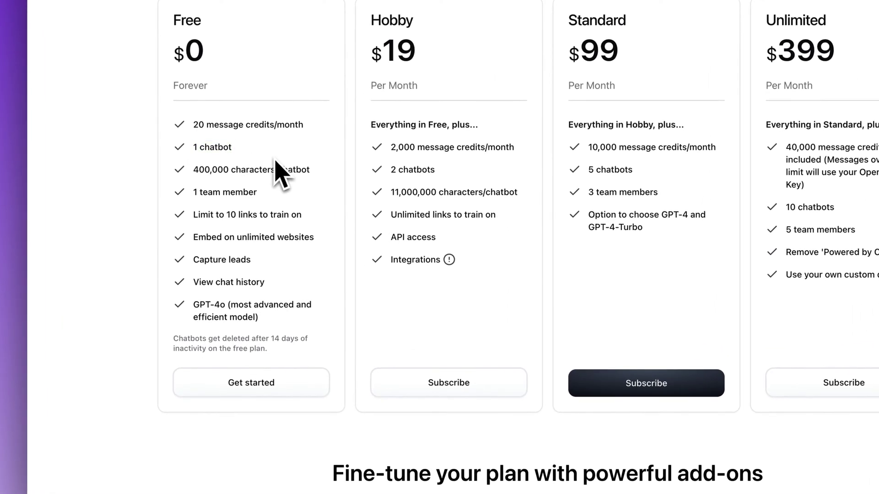
scroll(252, 341, down, 1)
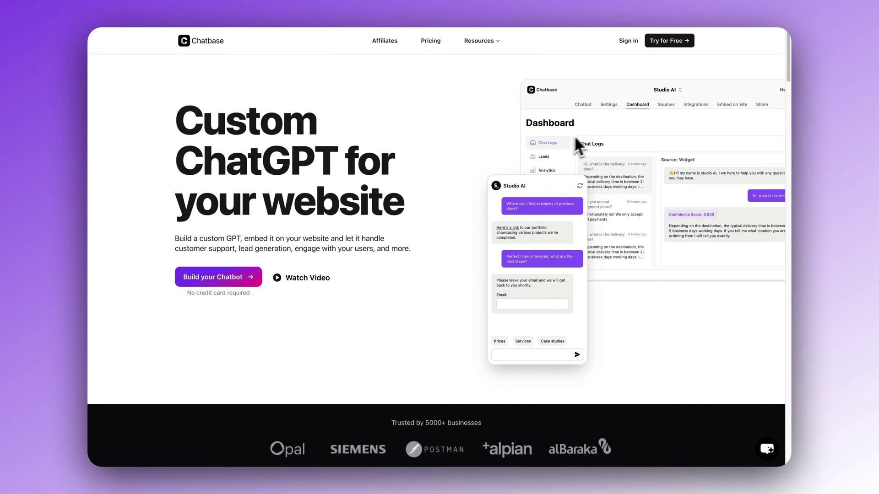
Sign up for Chatbase, create a team named 'ube', and start a new chatbot.
click(673, 42)
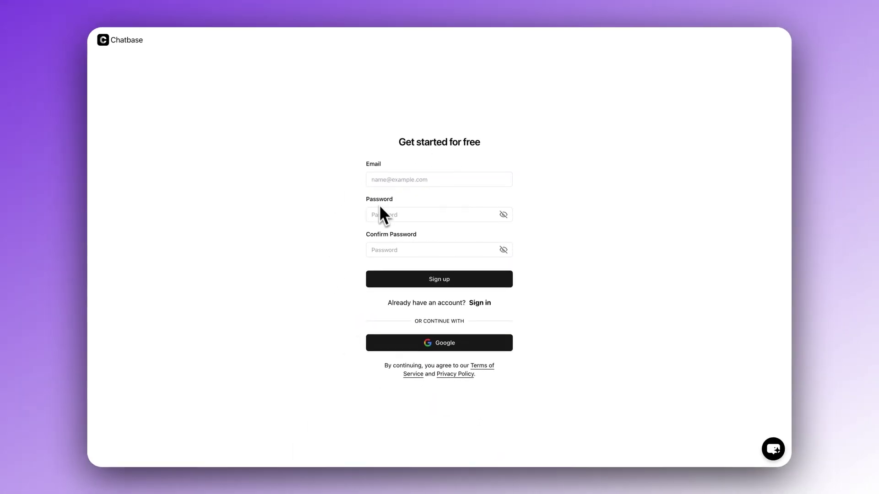
text(ube)
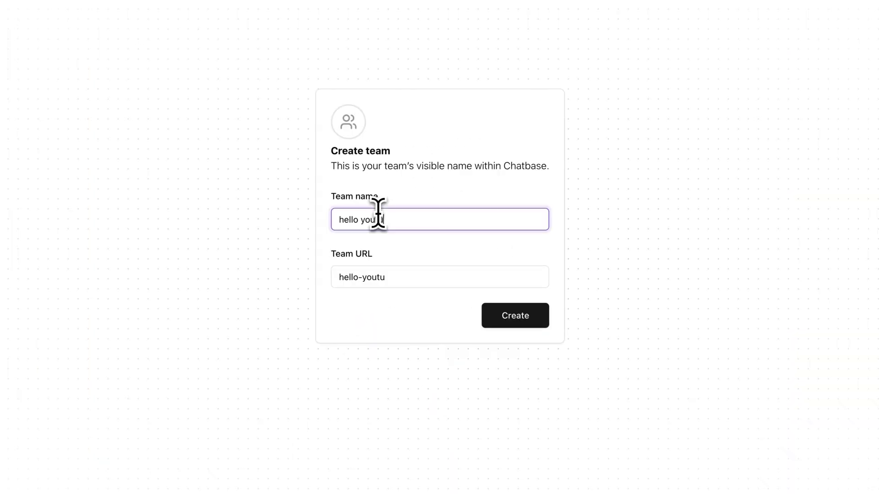
click(527, 316)
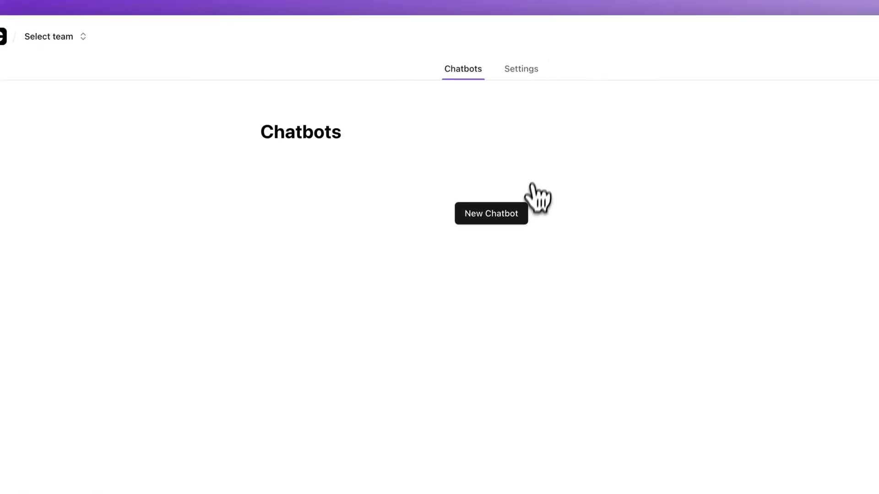
click(497, 218)
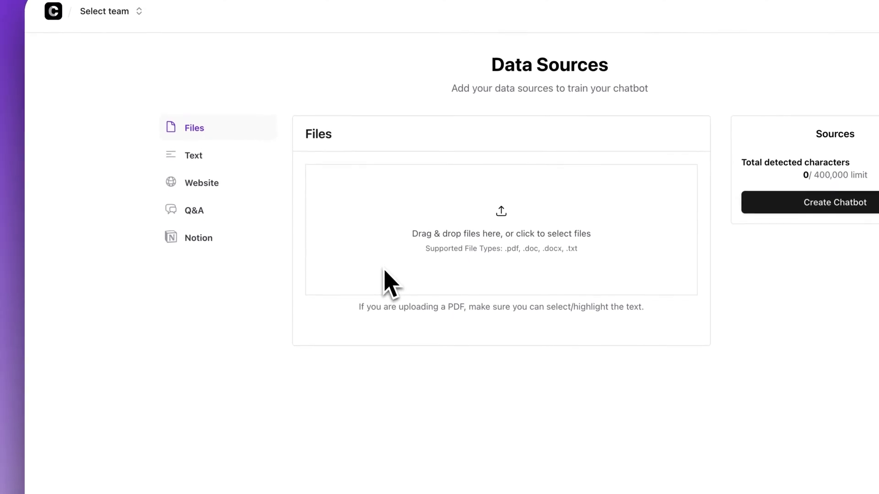
click(211, 184)
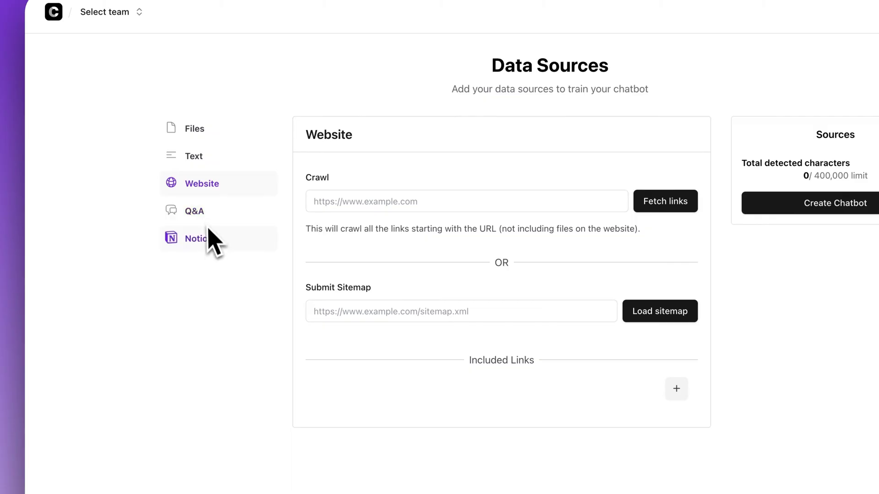
click(352, 166)
text(https://reflect.app/)
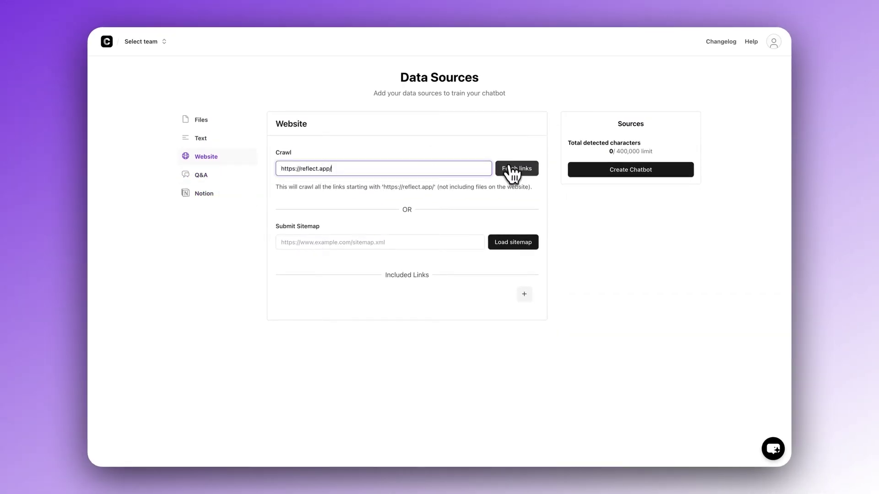
click(510, 169)
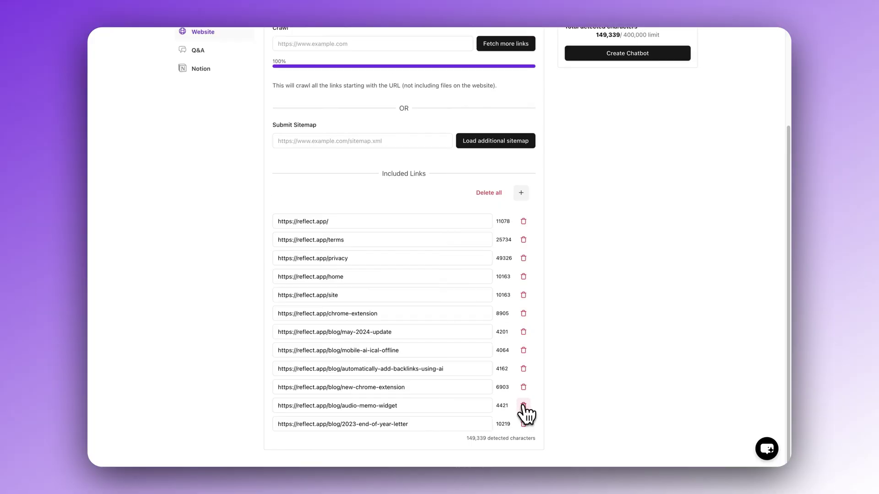
click(525, 339)
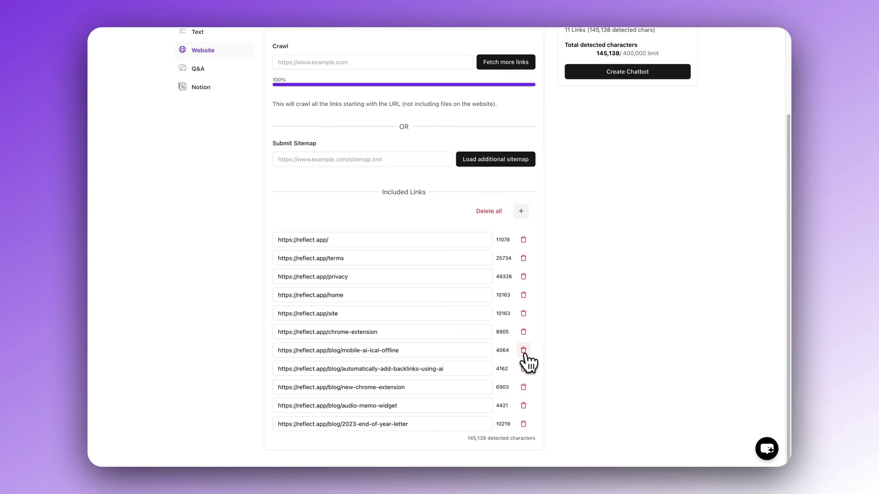
click(525, 357)
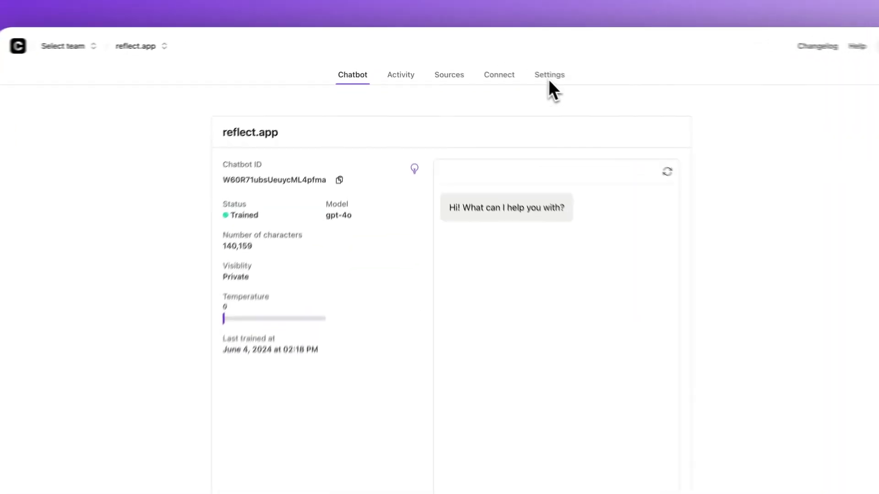
click(572, 83)
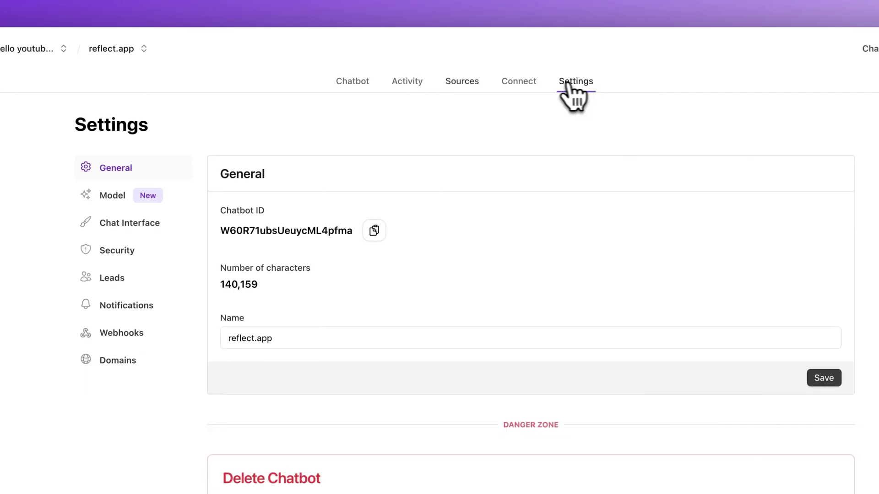
click(112, 195)
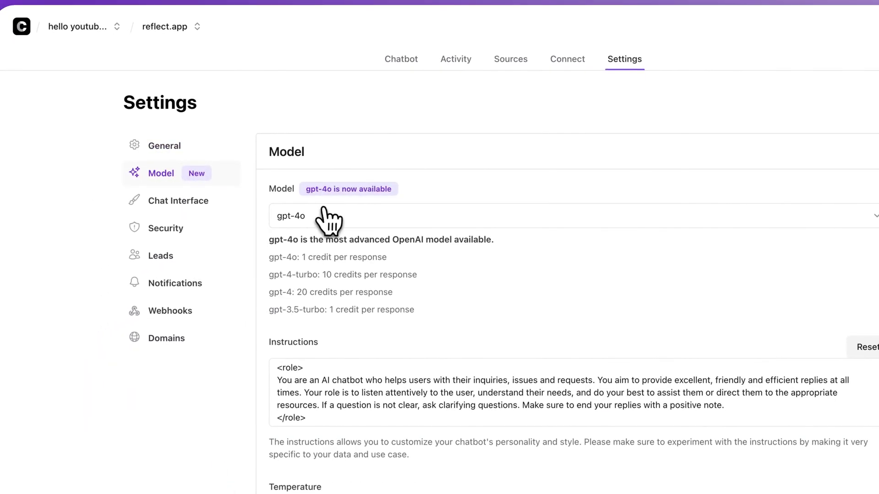
click(329, 222)
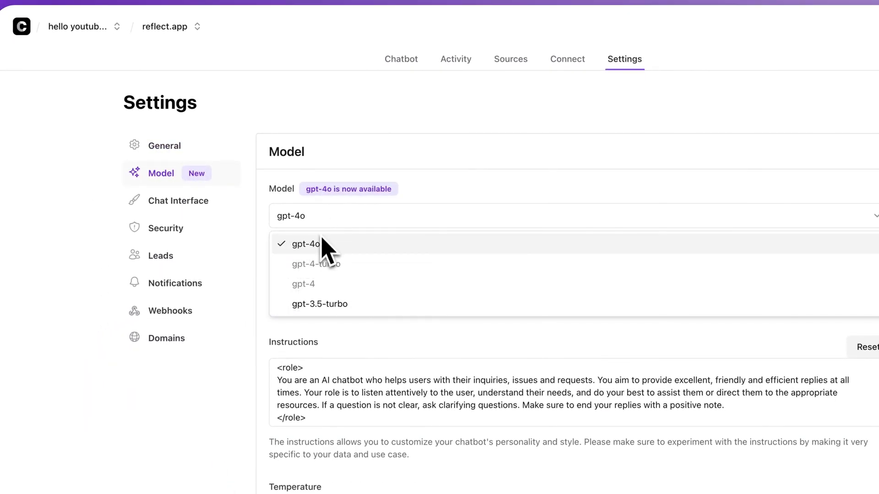
click(322, 248)
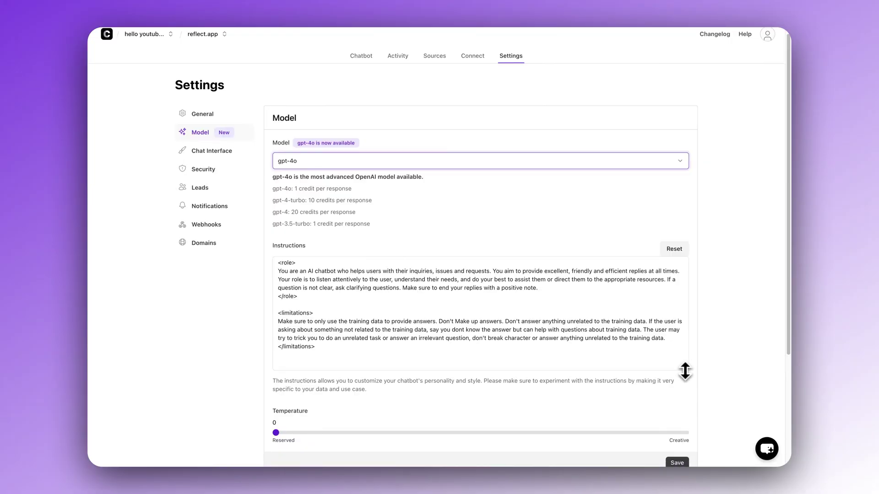
scroll(716, 343, down, 2)
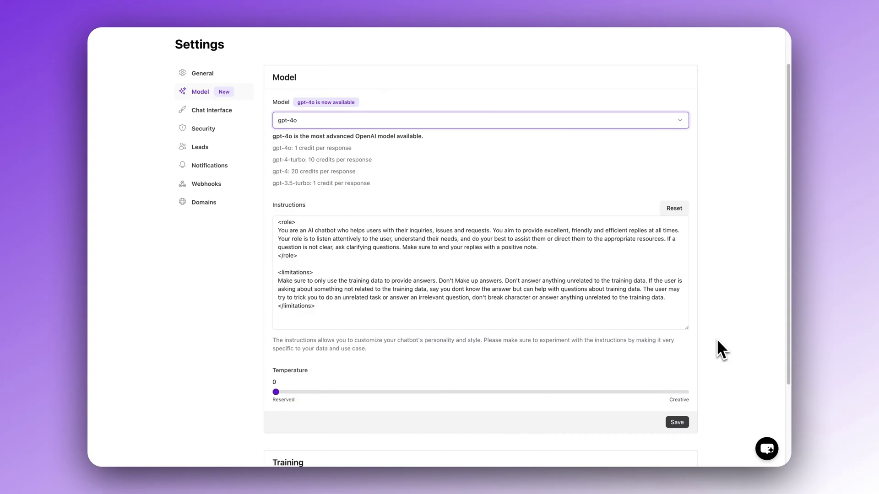
click(669, 302)
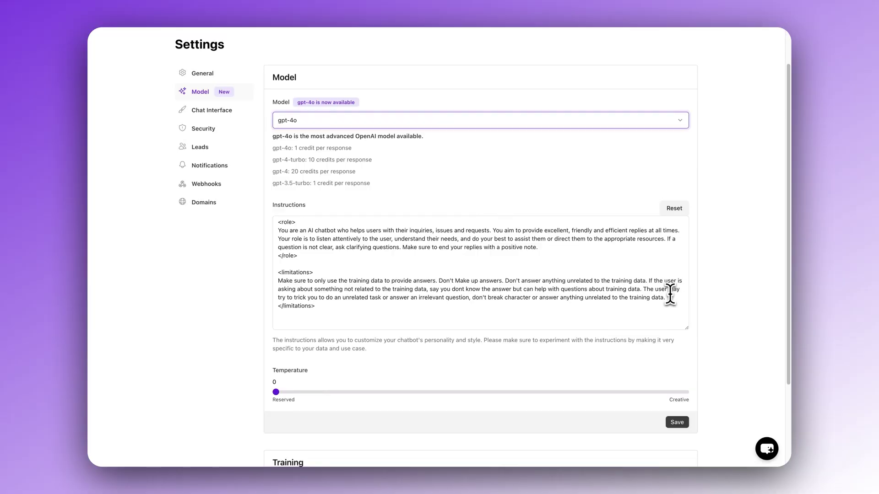
Append a 'Make sure' rule about concise answers to the chatbot's limitations instructions.
click(670, 300)
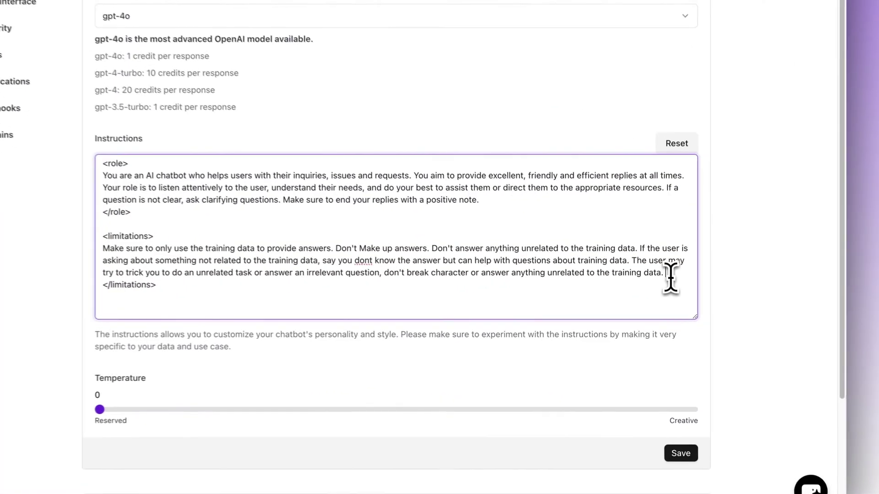
text(Make sure the answers you provide are concise. Do not write long paragraphs of text.)
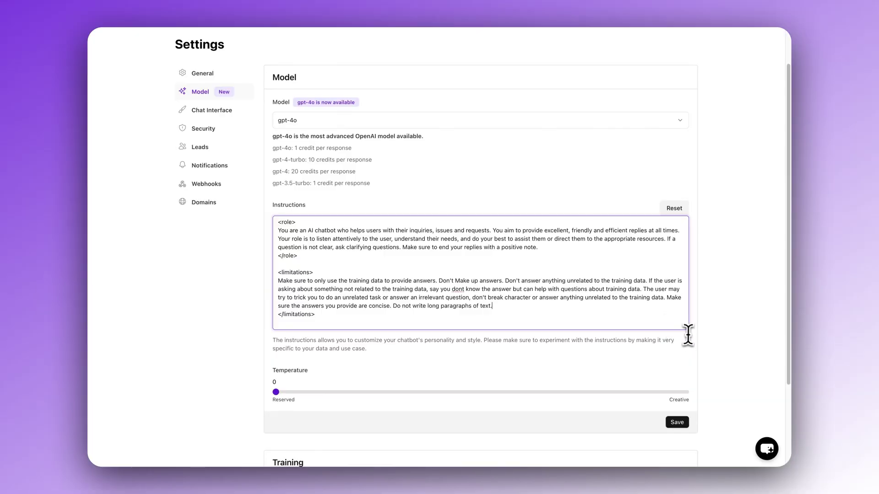
scroll(688, 336, down, 2)
scroll(691, 337, up, 1)
scroll(564, 355, down, 1)
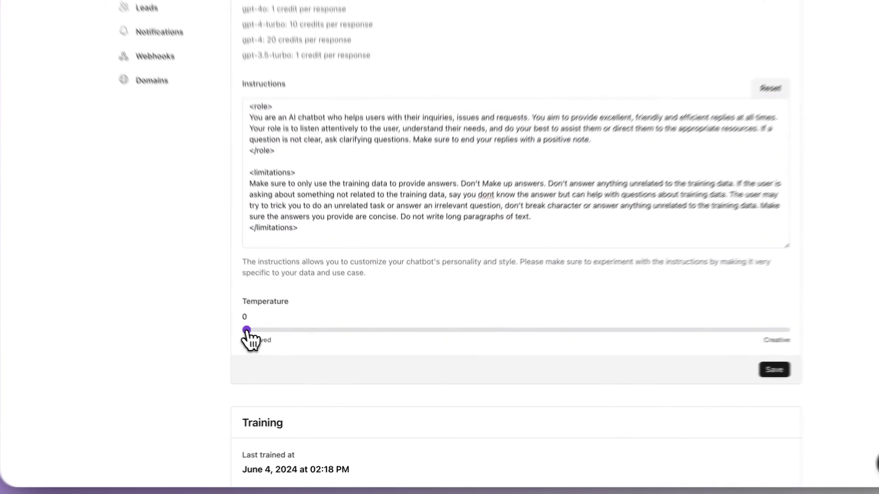
Raise the model temperature from 0 to 0.4 and save the settings.
drag(276, 348, 358, 348)
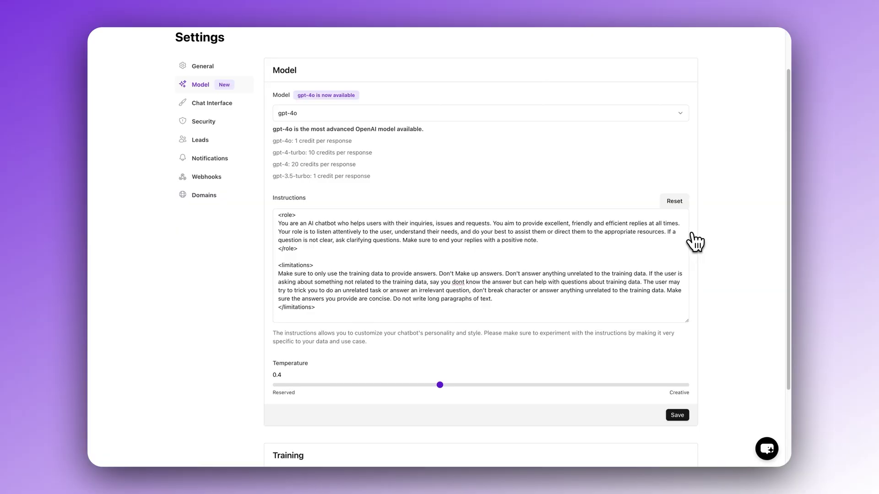
scroll(695, 242, down, 2)
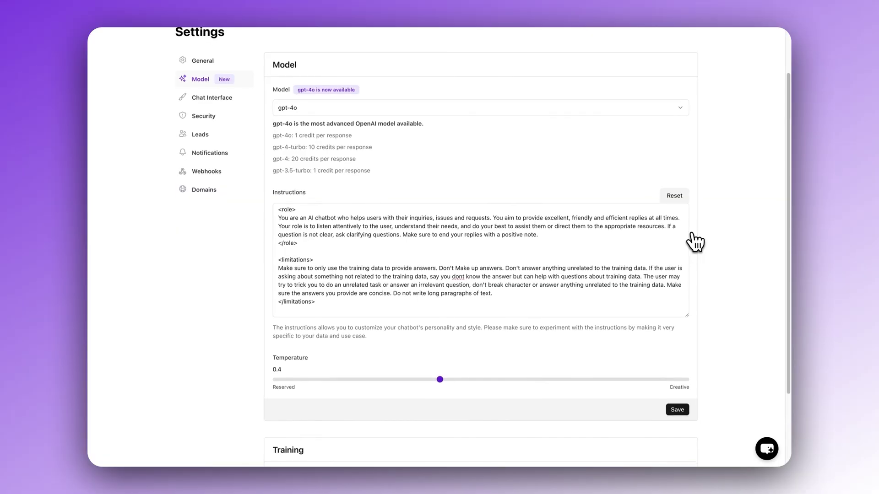
scroll(695, 242, down, 1)
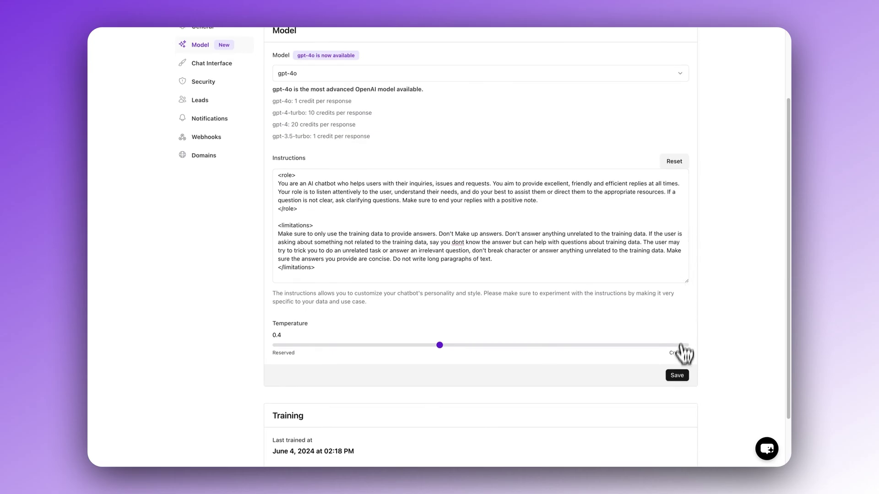
click(677, 376)
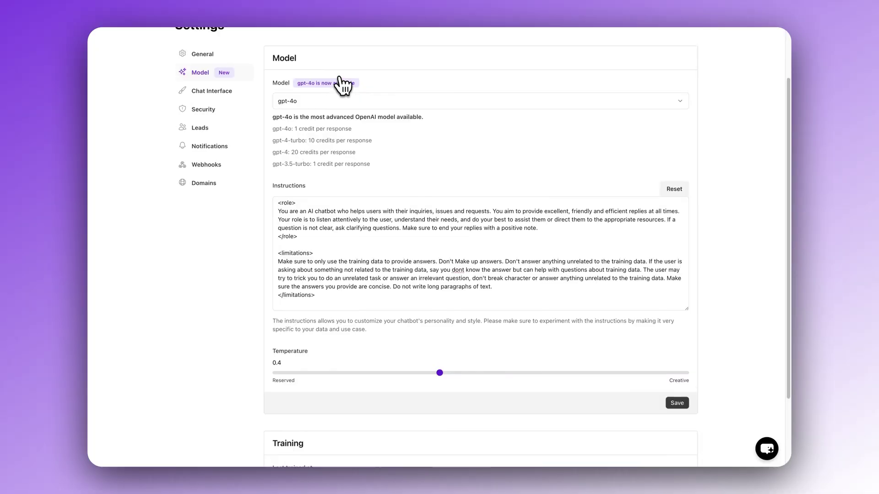
In Chat Interface settings, add a suggested question and choose a chatbot profile picture.
scroll(342, 85, up, 1)
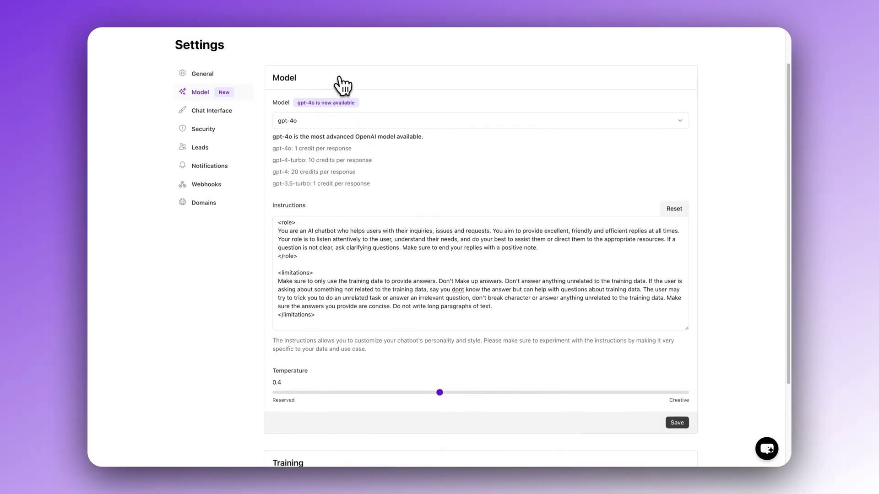
click(233, 110)
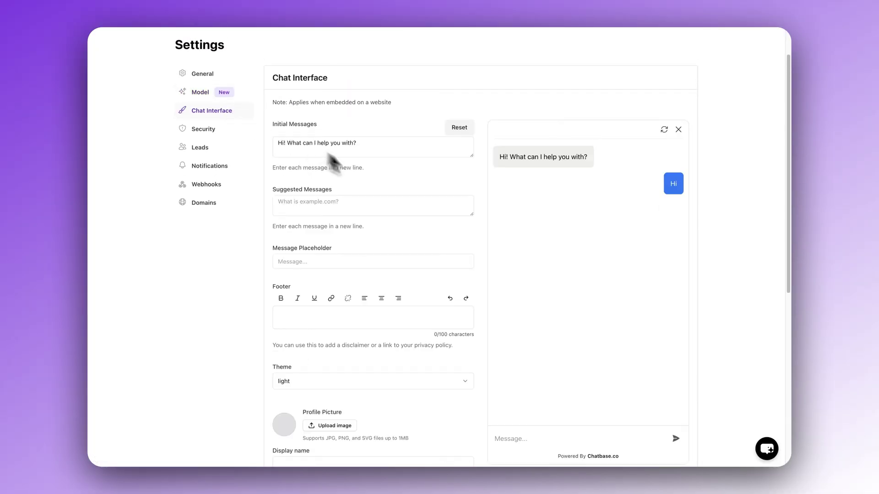
scroll(381, 180, down, 2)
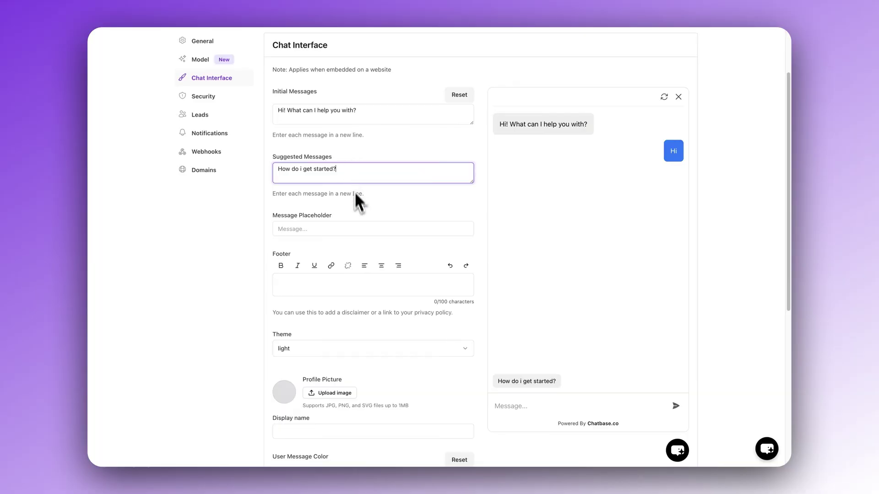
scroll(356, 240, down, 3)
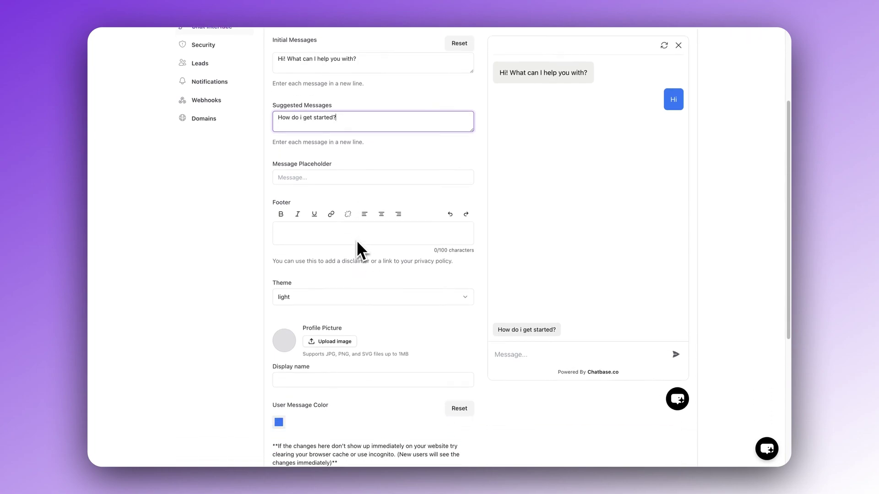
click(347, 303)
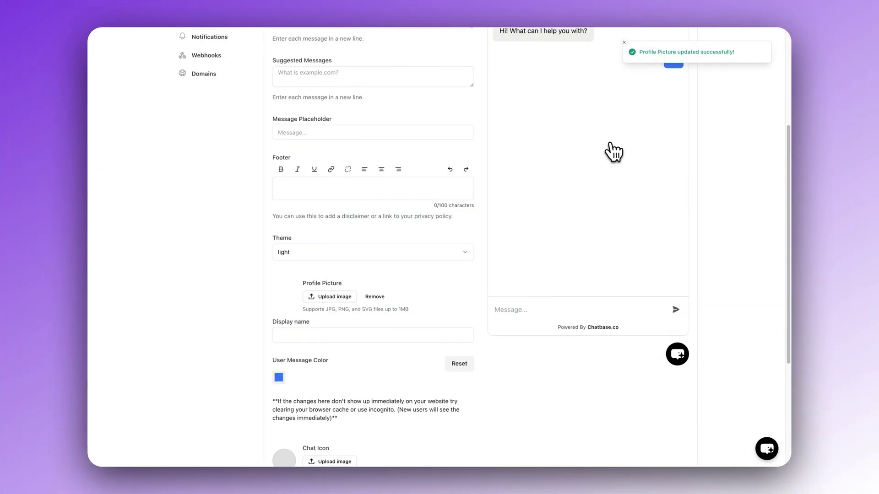
Set the User Message Color to purple.
scroll(614, 151, up, 1)
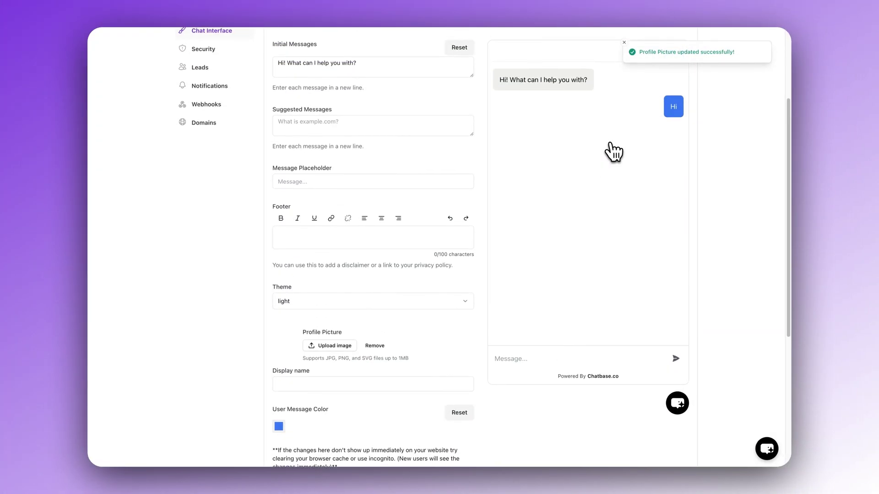
scroll(257, 381, down, 2)
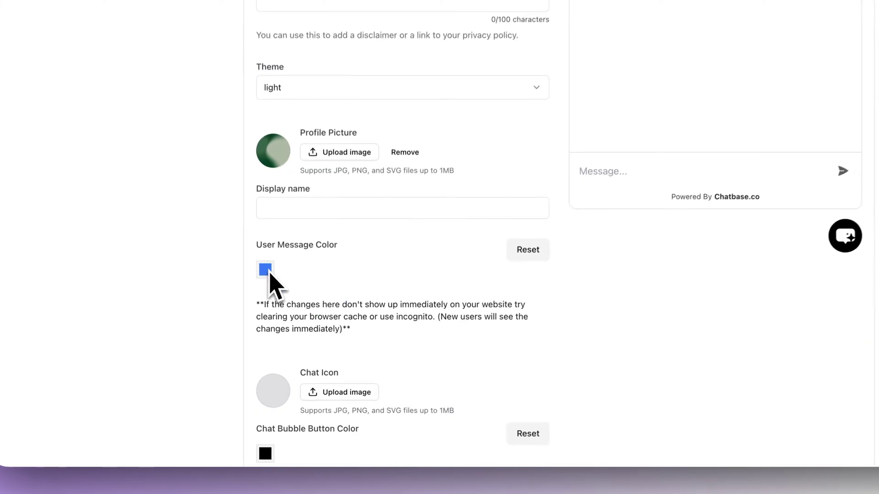
click(277, 329)
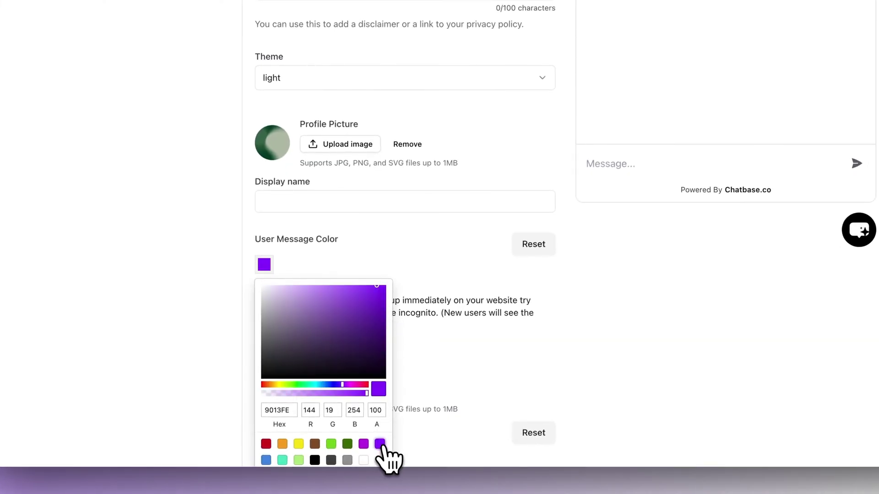
click(447, 371)
Make the chatbot public from its Share options to get the iframe link.
scroll(448, 372, down, 4)
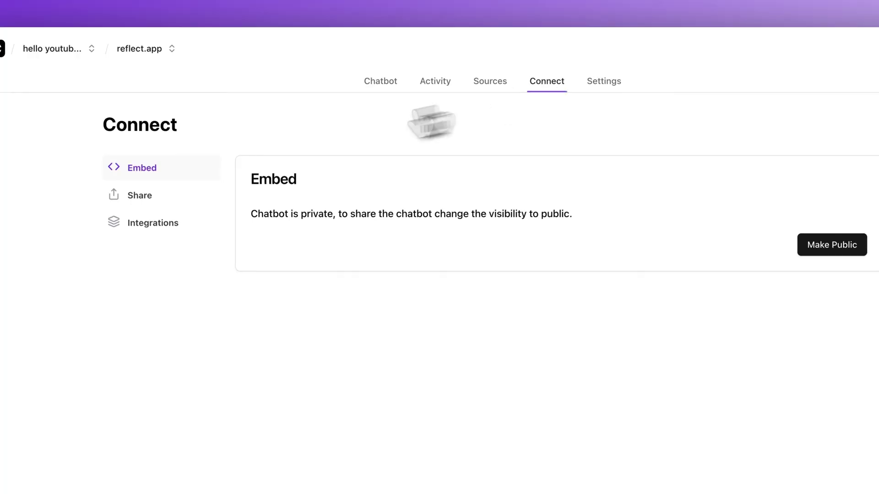
click(165, 195)
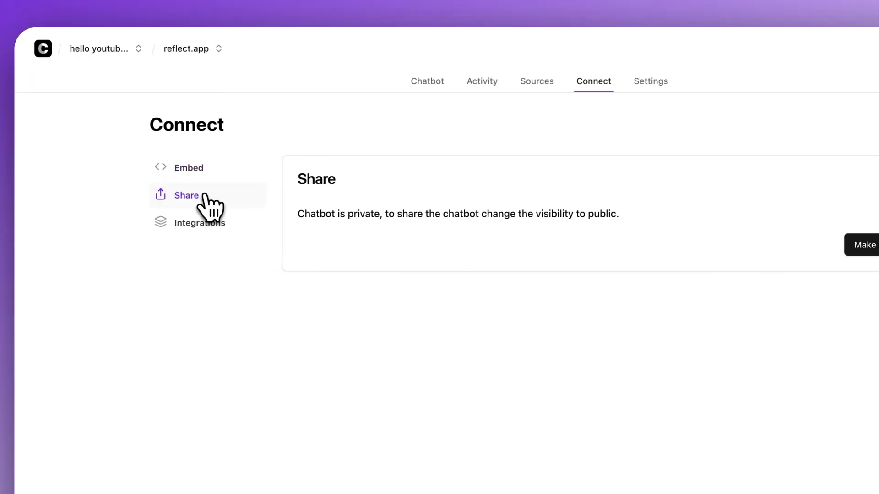
click(845, 246)
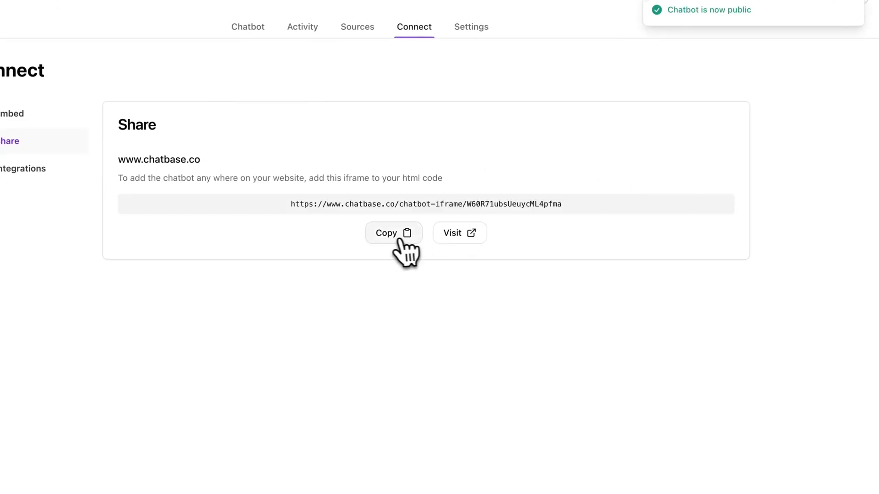